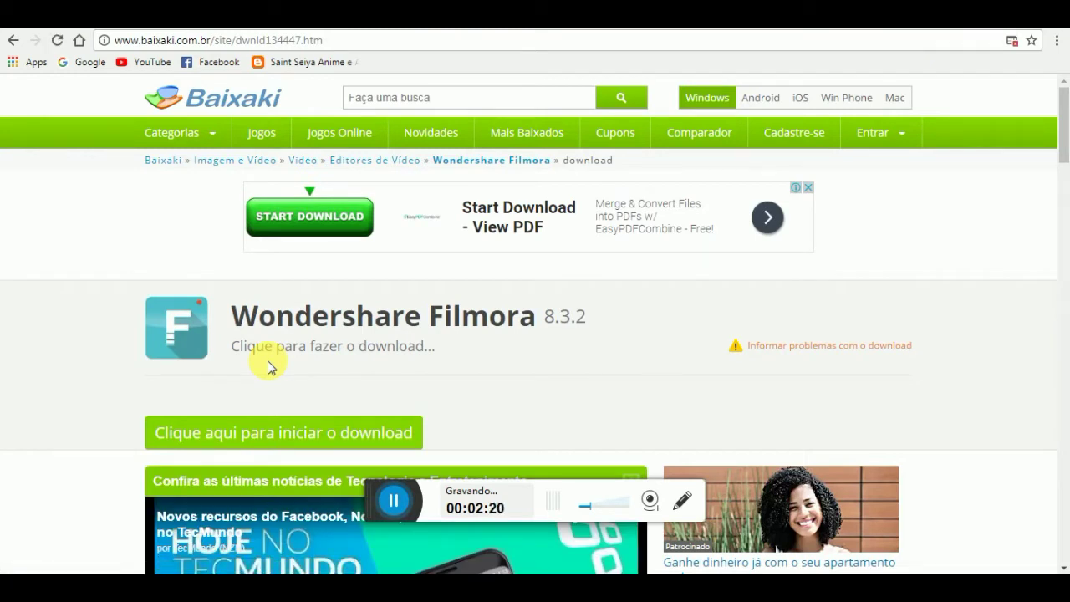
Step: Download the free Windows version of Filmora from the Wondershare site, saving it as filmora_setup_full846 (1) in the Imagens library
left_click(290, 434)
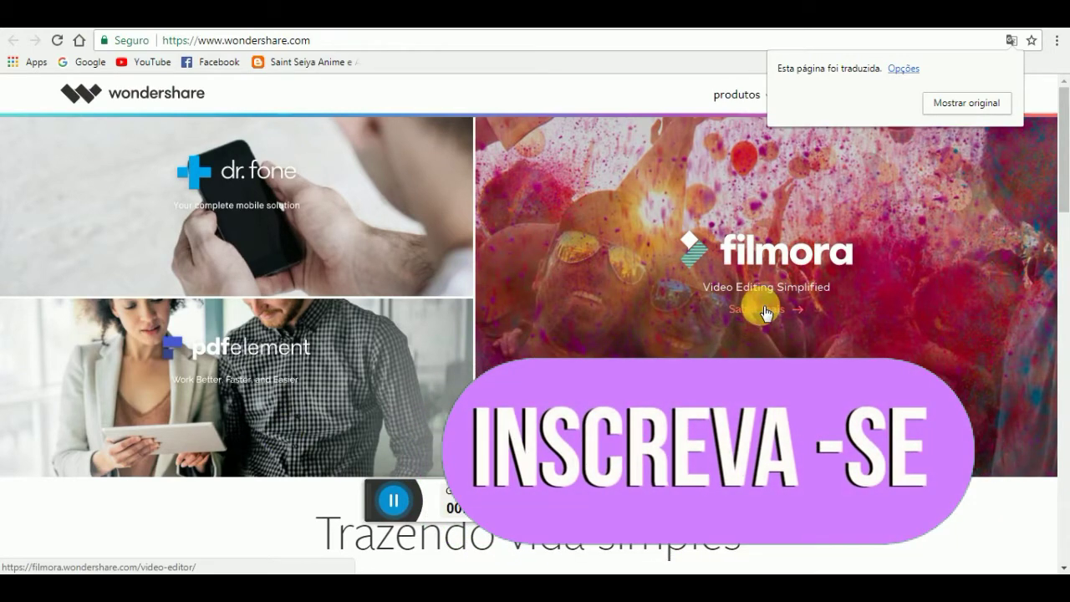
left_click(763, 310)
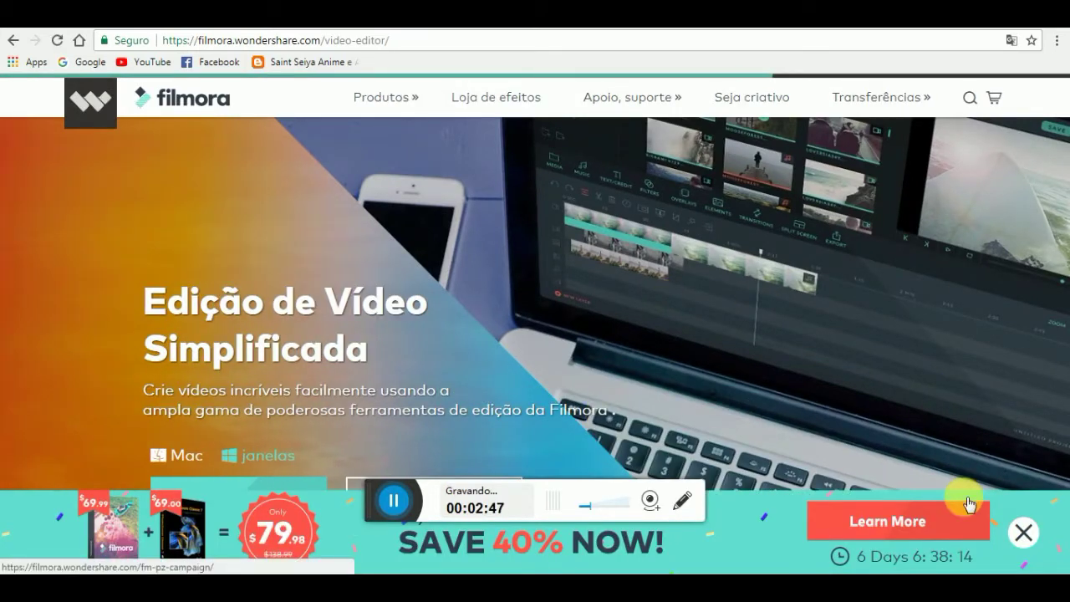
scroll(968, 503, "down", 1)
scroll(967, 503, "down", 1)
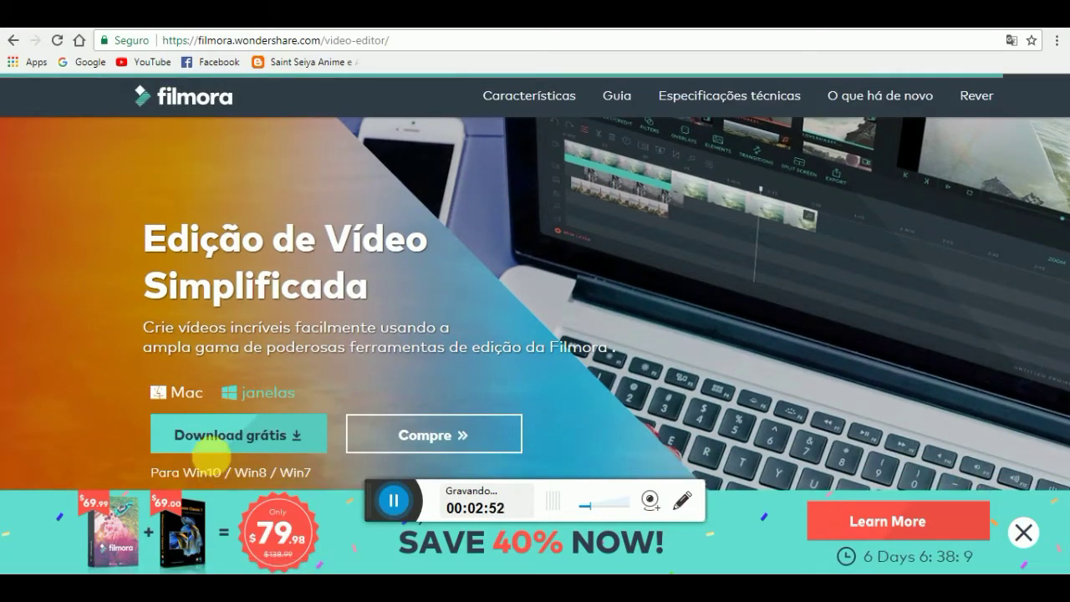
left_click(284, 445)
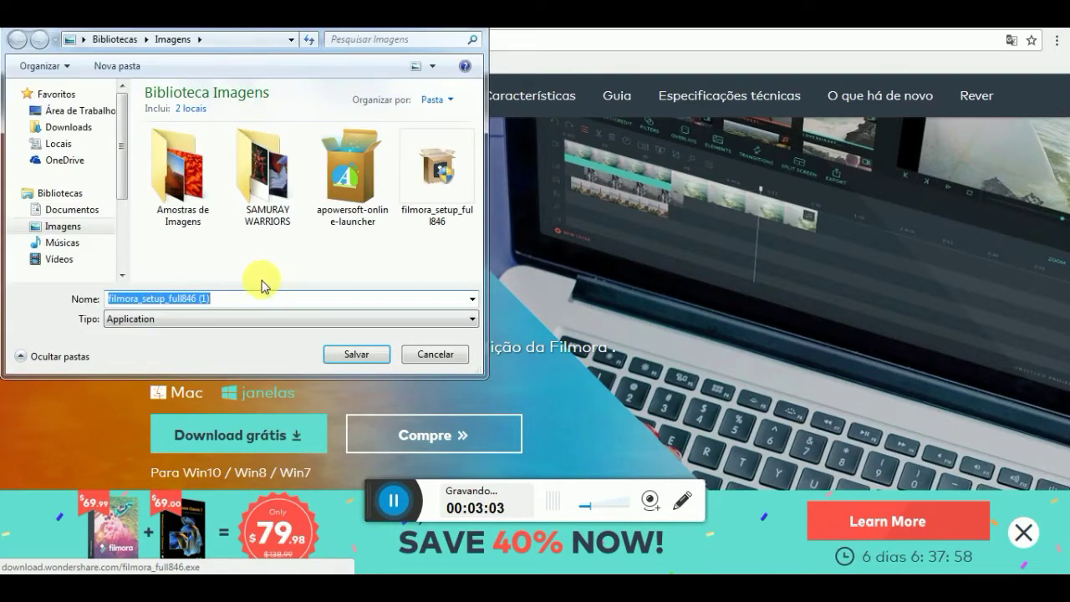
left_click(364, 359)
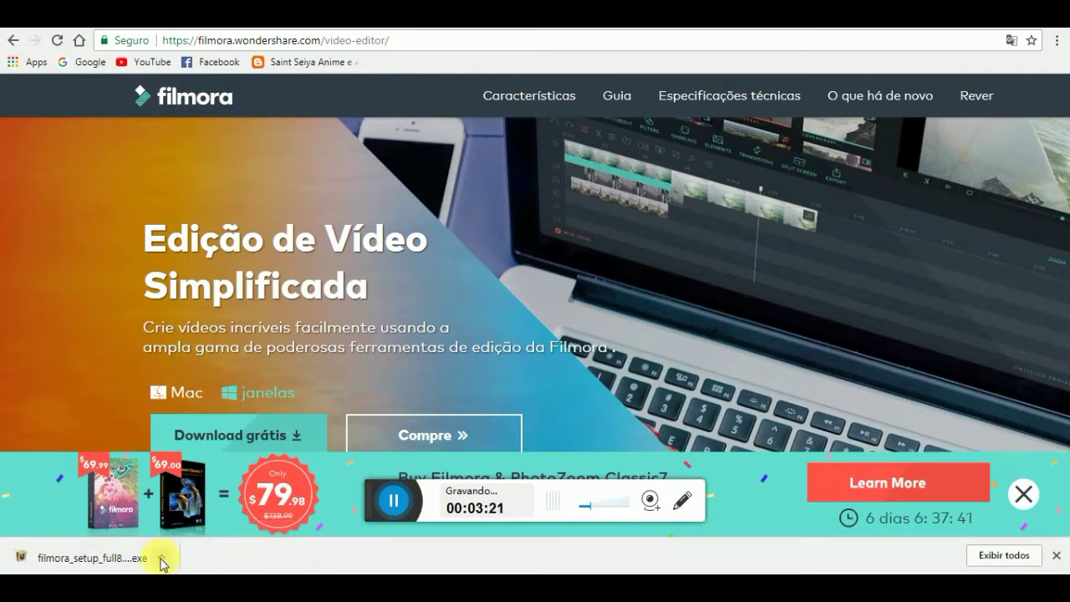
Step: Run the downloaded setup file, install Filmora, and exit the installer without starting the program
left_click(163, 557)
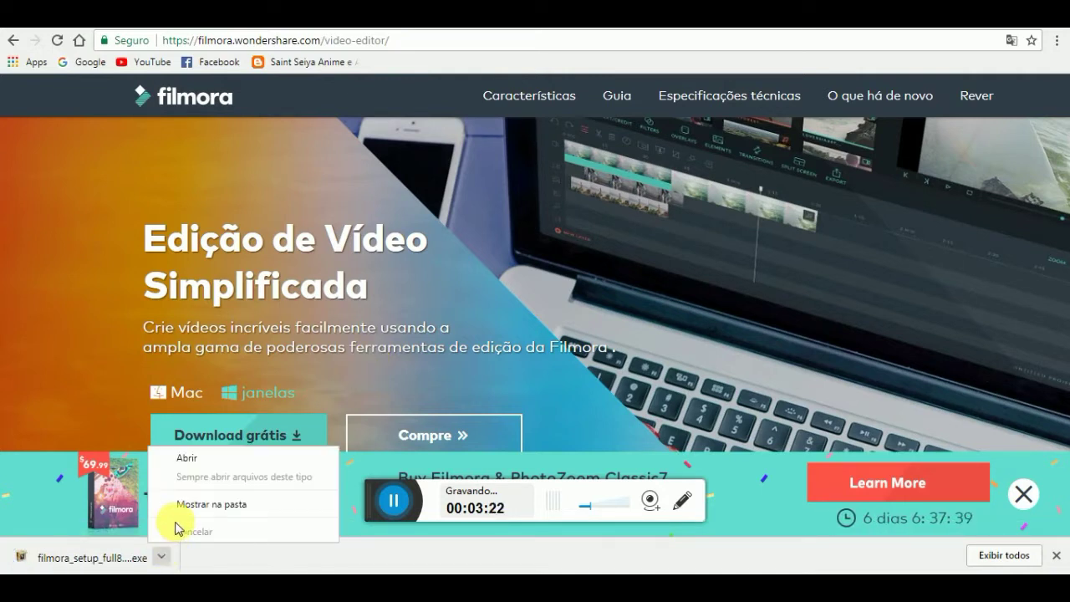
left_click(191, 462)
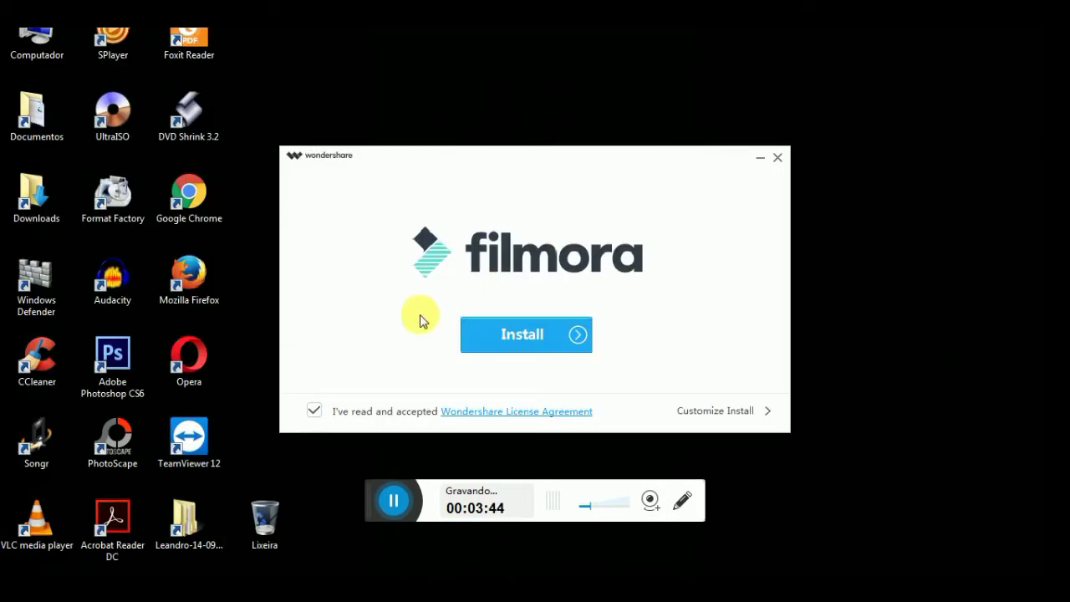
left_click(517, 346)
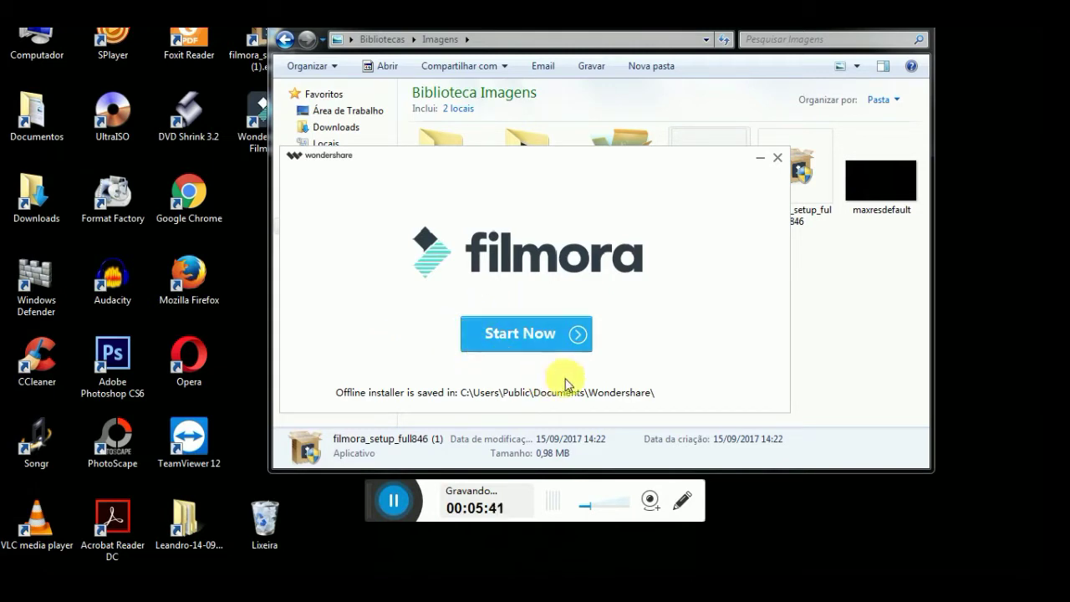
left_click(777, 158)
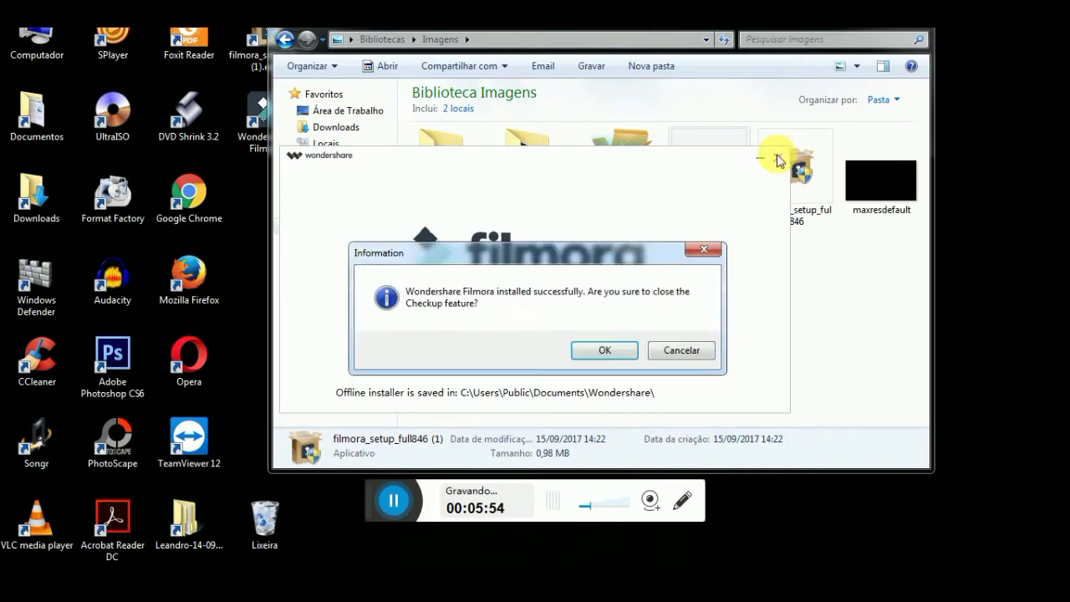
left_click(610, 355)
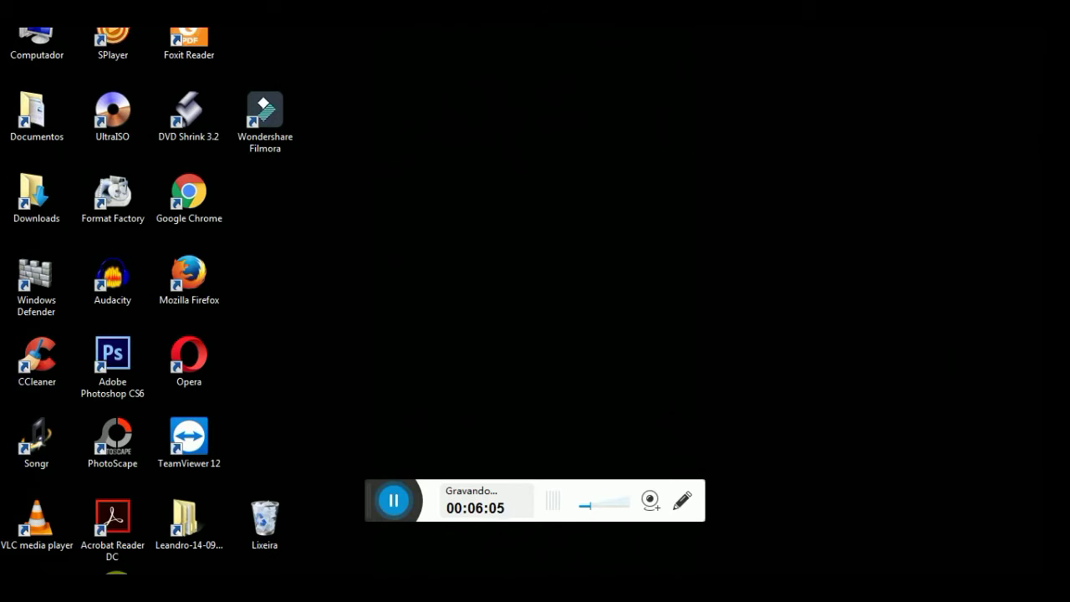
Step: Open the folder Arquivos de Programas > Common Files > Wondershare > Wondershare Helper Compact on Disco Local (C:)
key("super+e")
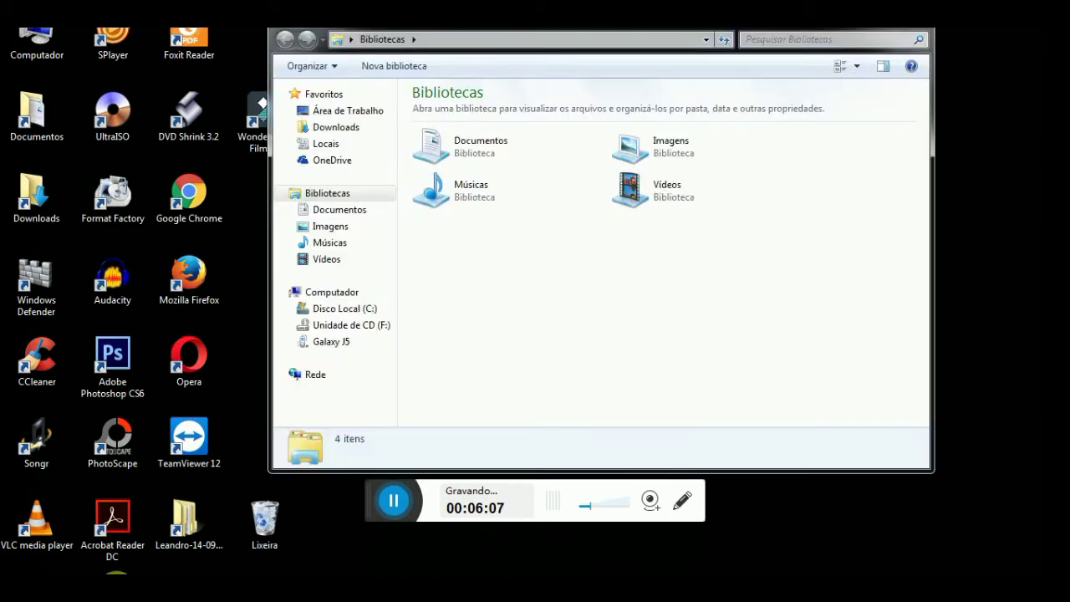
left_click(365, 315)
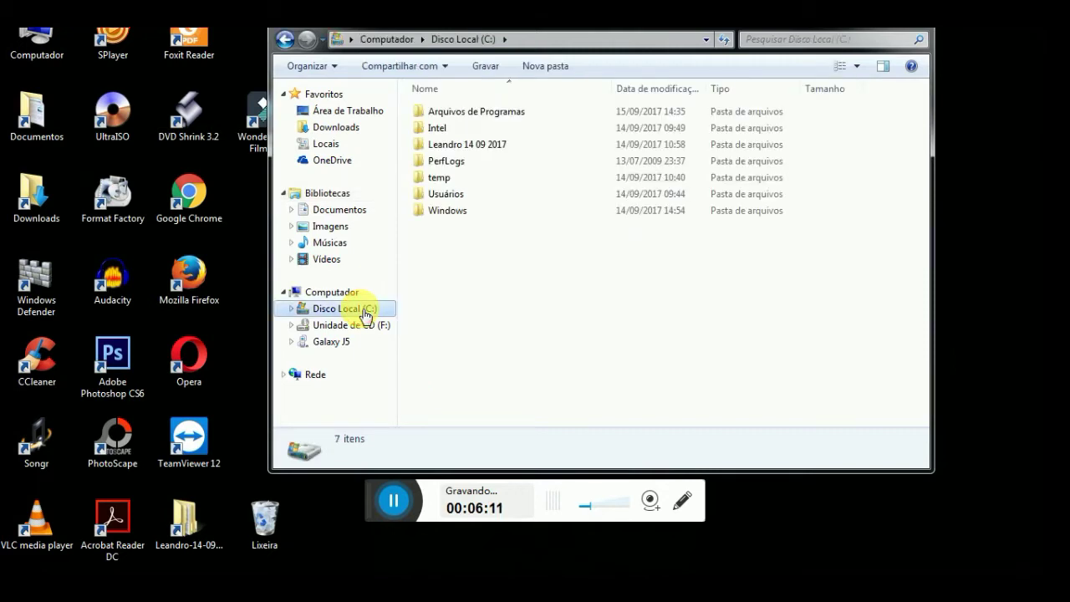
left_click(481, 115)
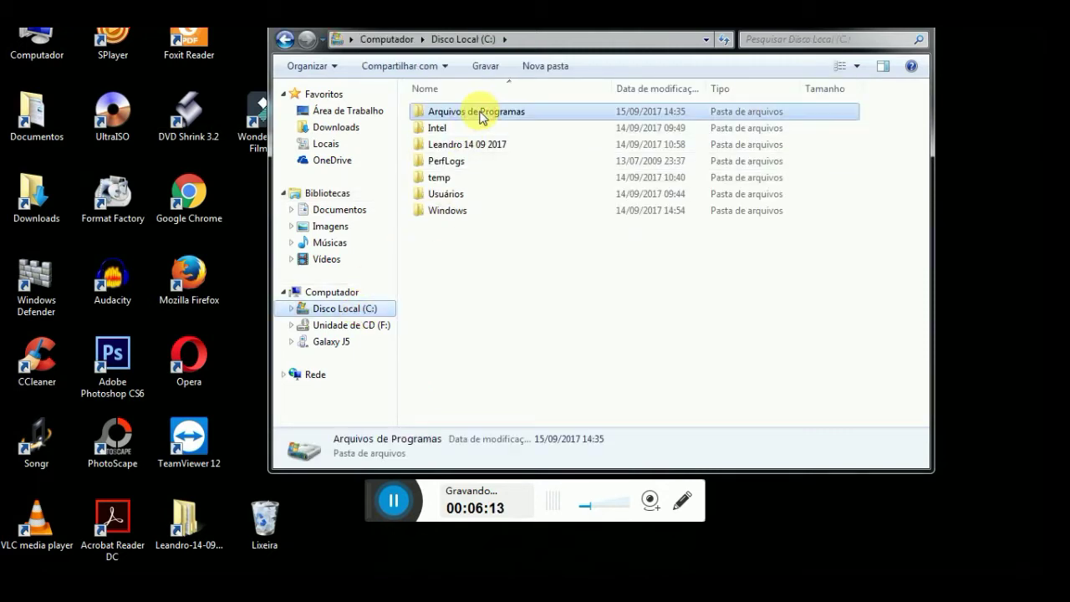
double_click(480, 115)
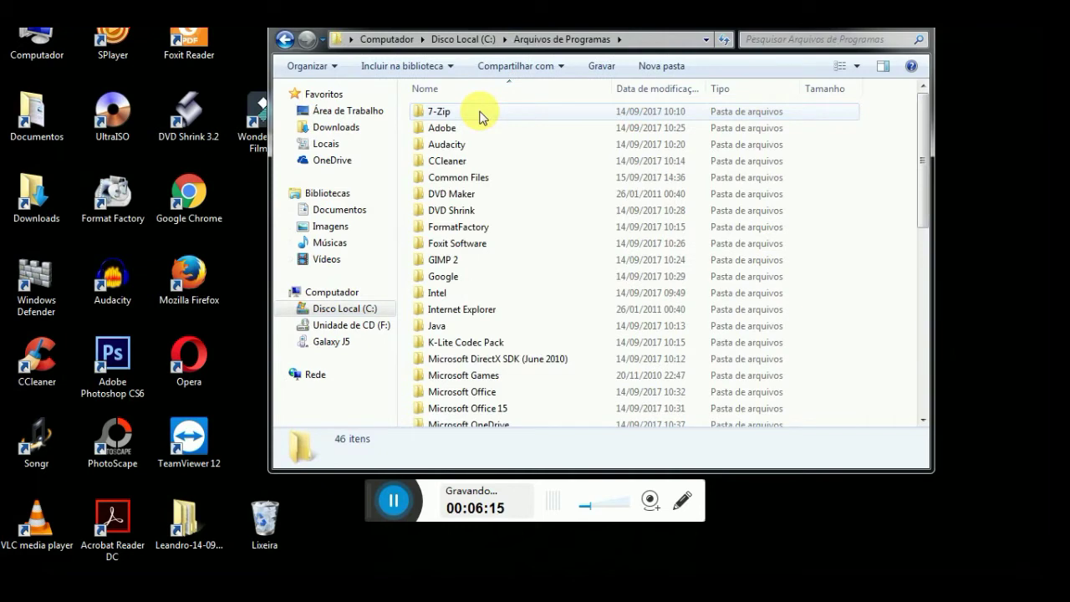
left_click(487, 184)
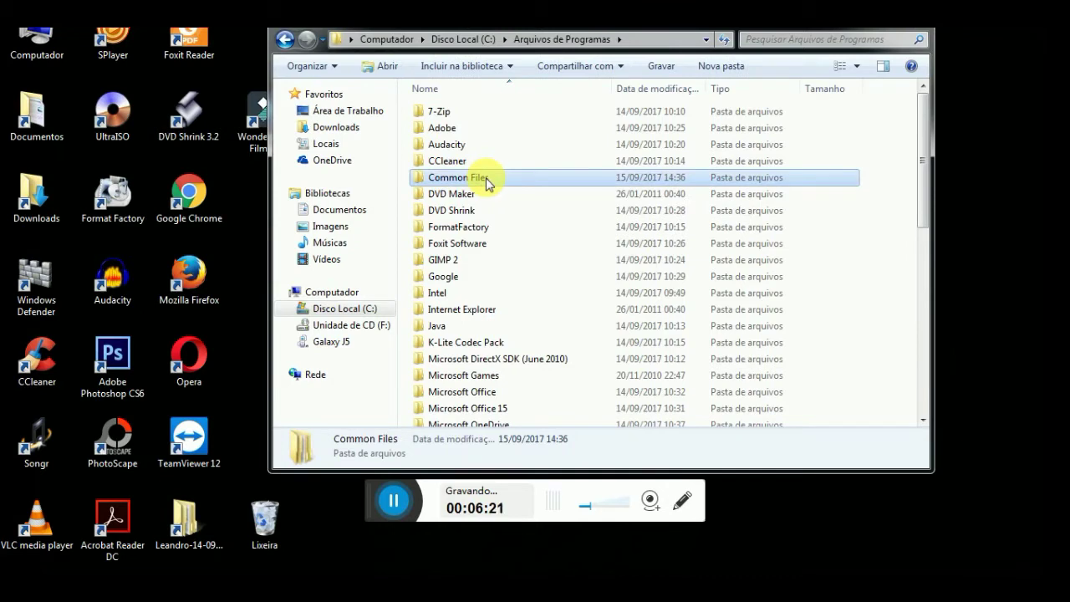
double_click(487, 184)
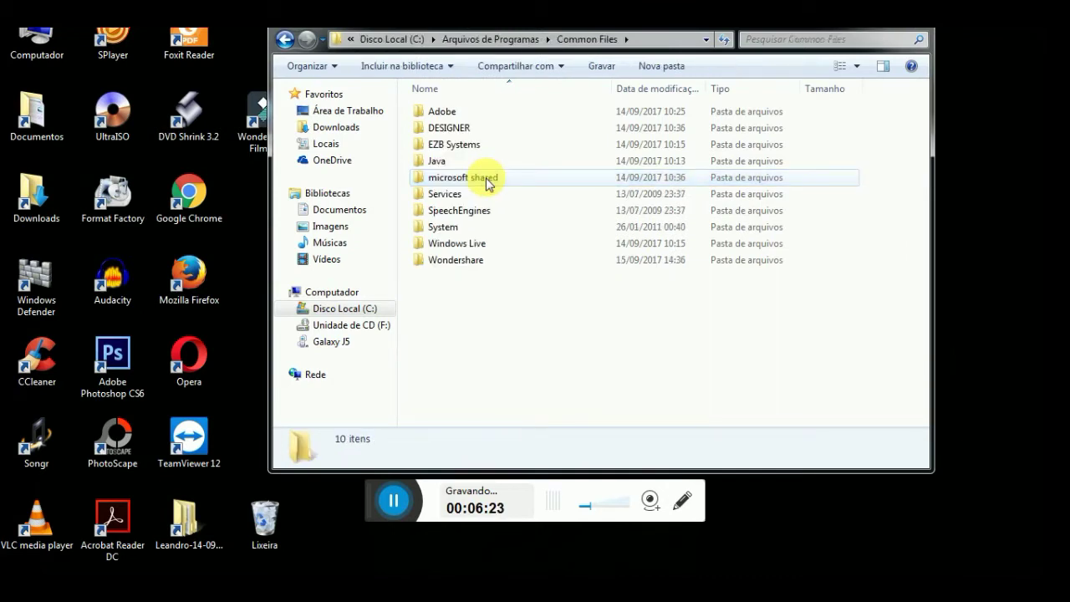
double_click(473, 261)
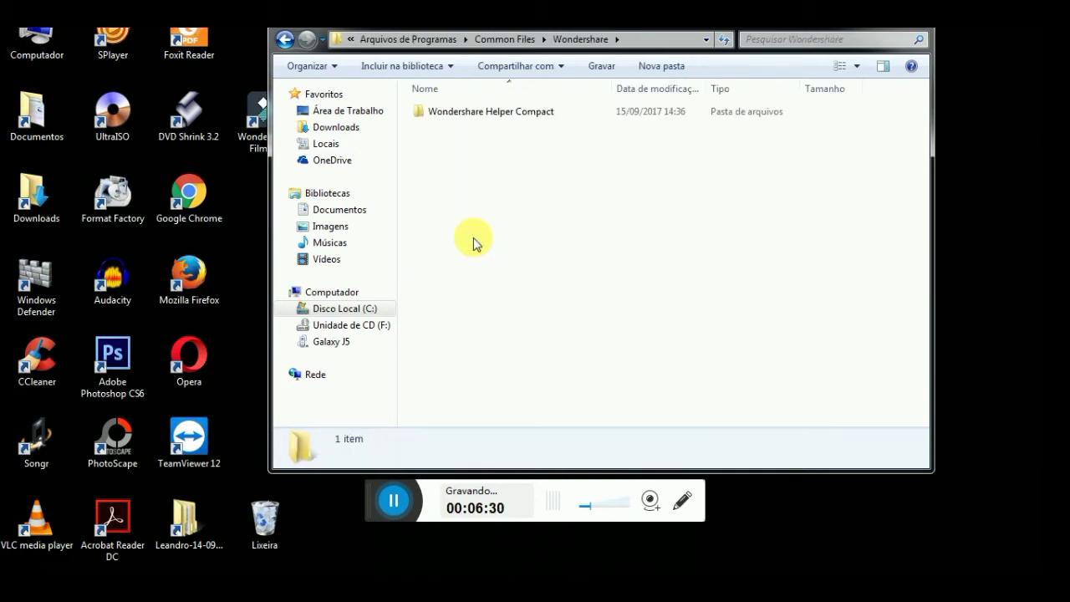
double_click(512, 114)
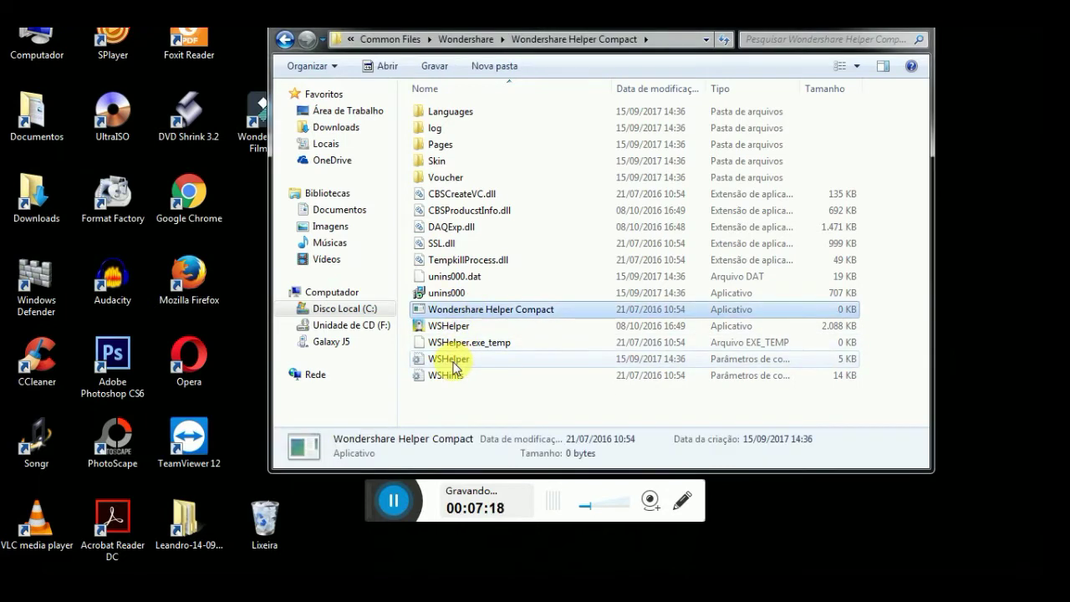
Step: Delete the WSHelper configuration settings file from the Wondershare Helper Compact folder
left_click(456, 364)
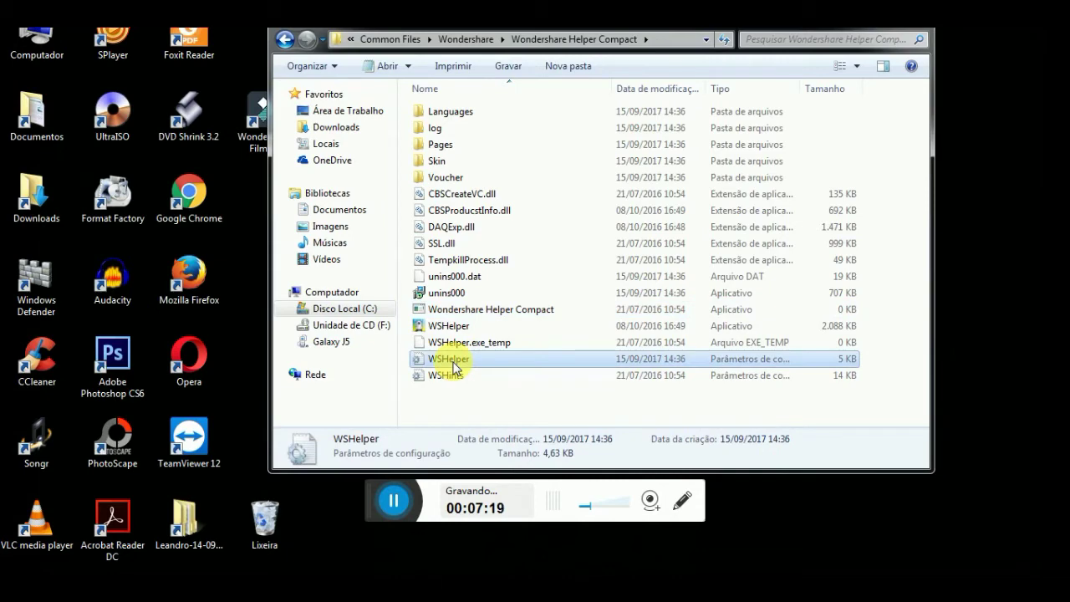
right_click(454, 366)
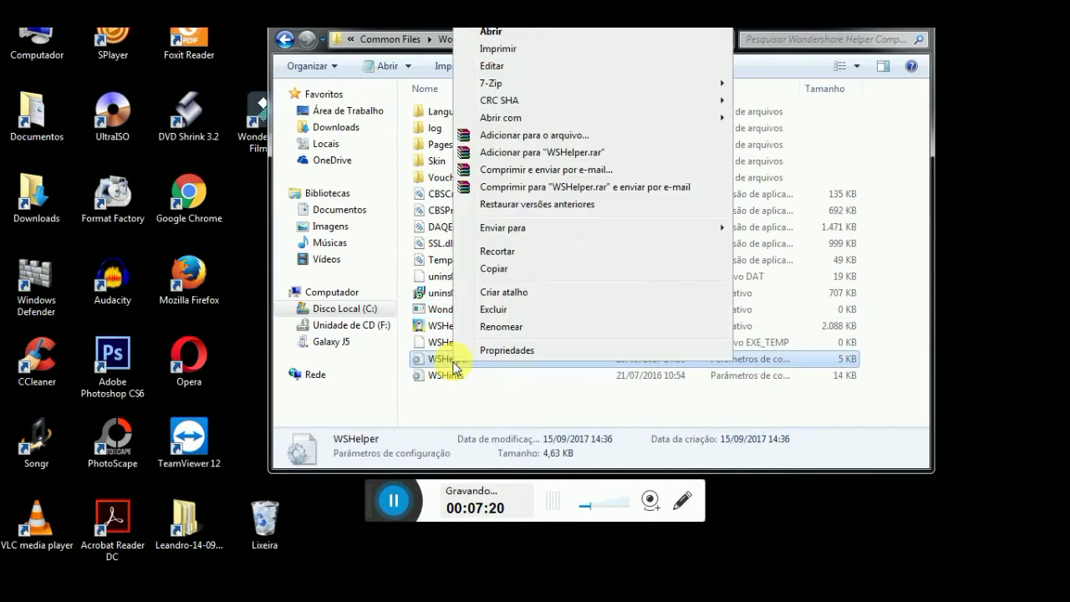
left_click(499, 309)
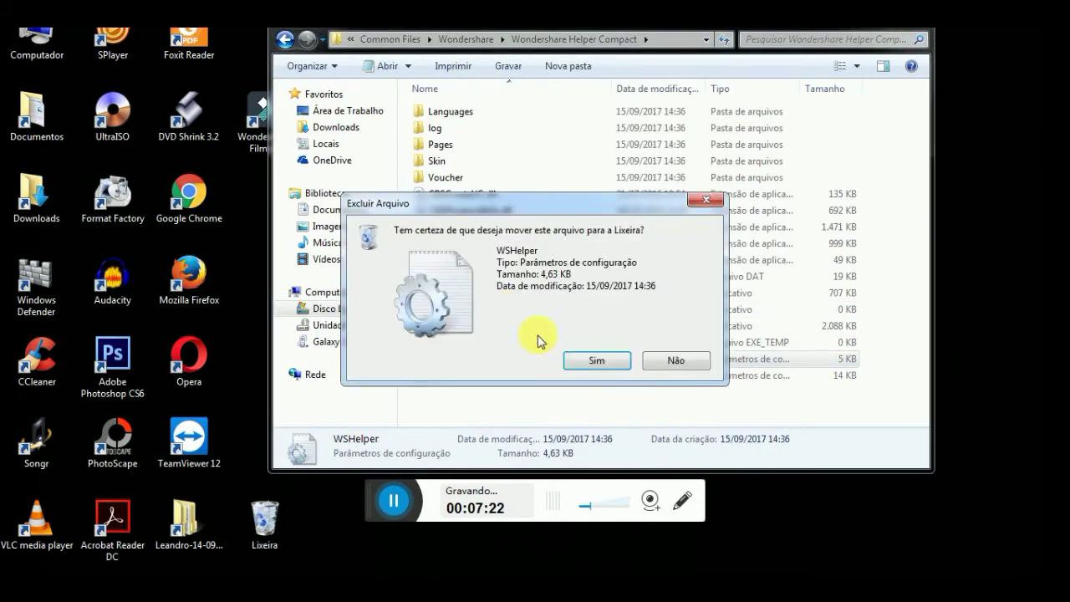
left_click(603, 360)
Step: Delete the WSHelper.exe_temp file from the Wondershare Helper Compact folder
left_click(485, 349)
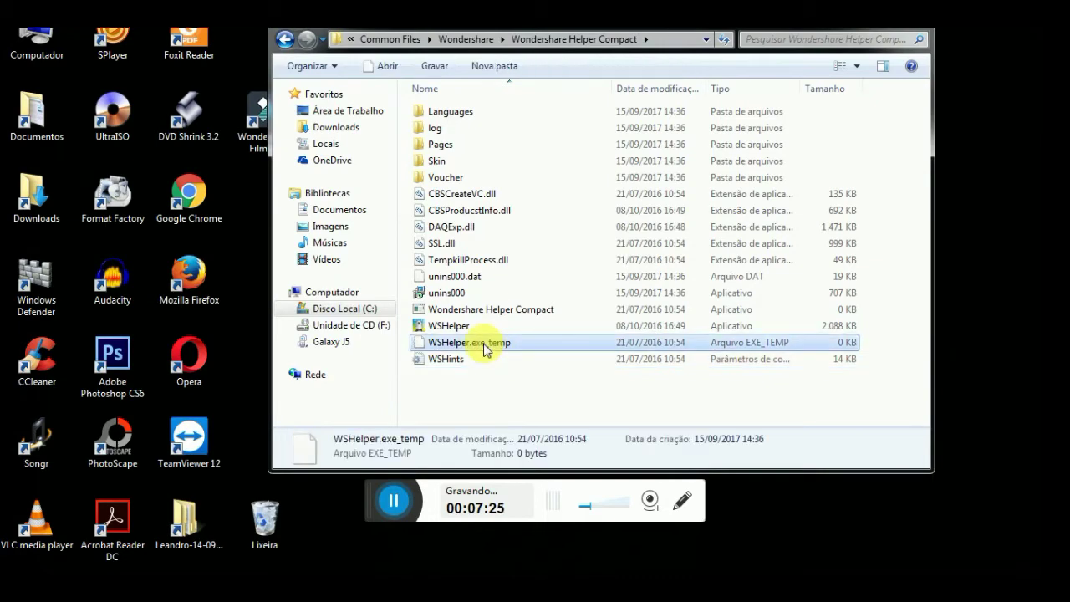
right_click(485, 350)
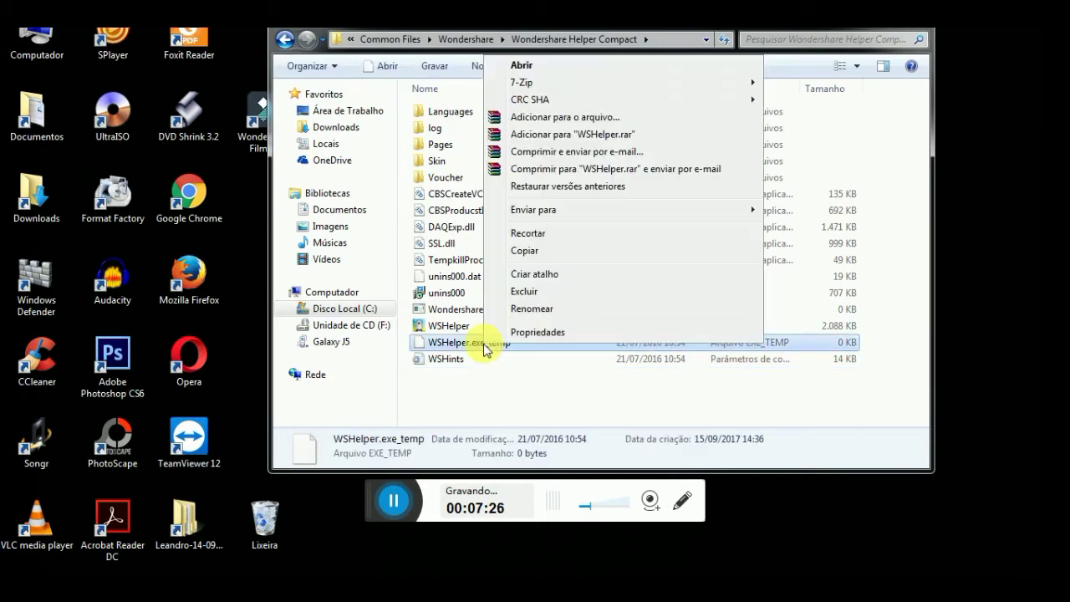
left_click(530, 292)
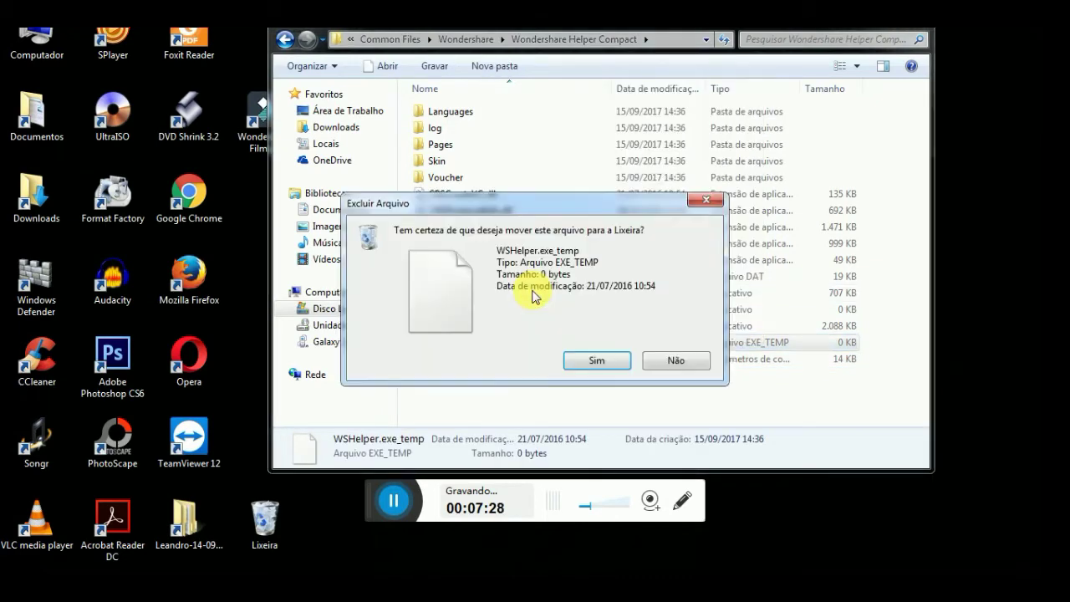
left_click(586, 360)
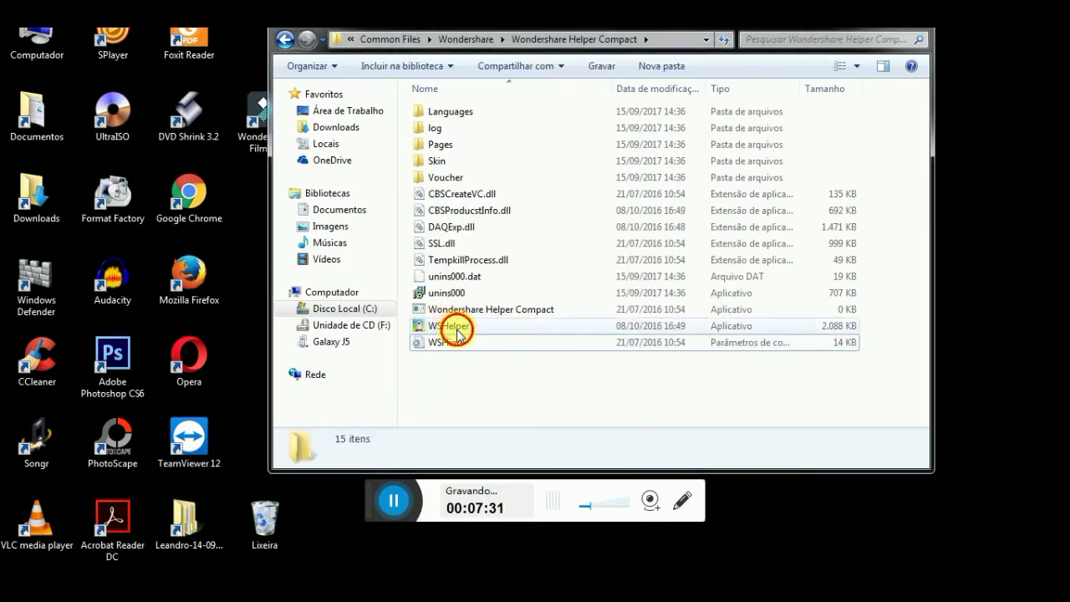
Step: Delete the WSHelper application file from the Wondershare Helper Compact folder
left_click(456, 330)
right_click(458, 334)
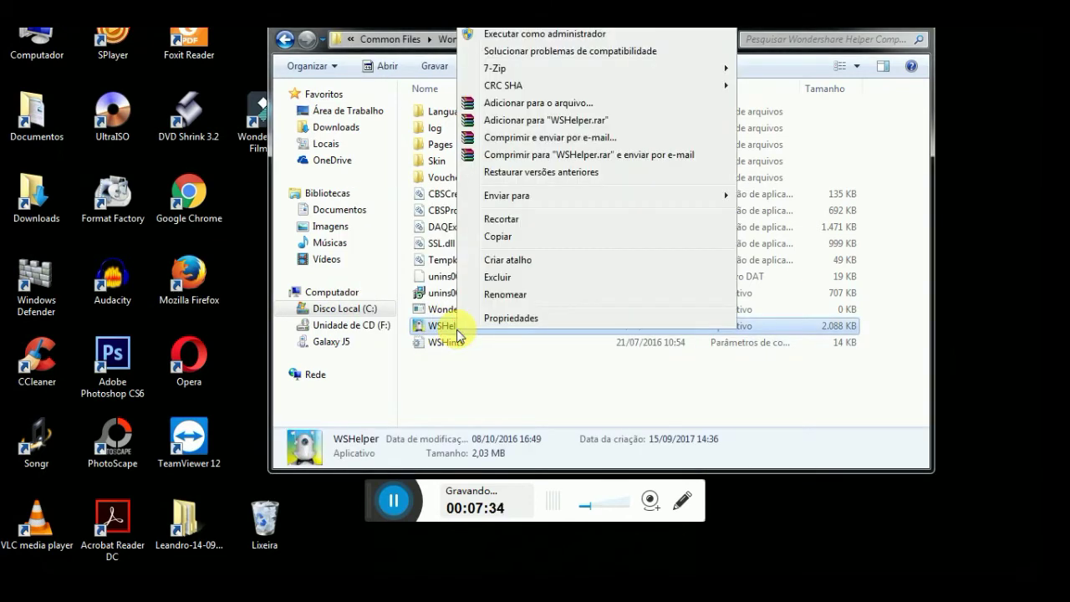
left_click(515, 281)
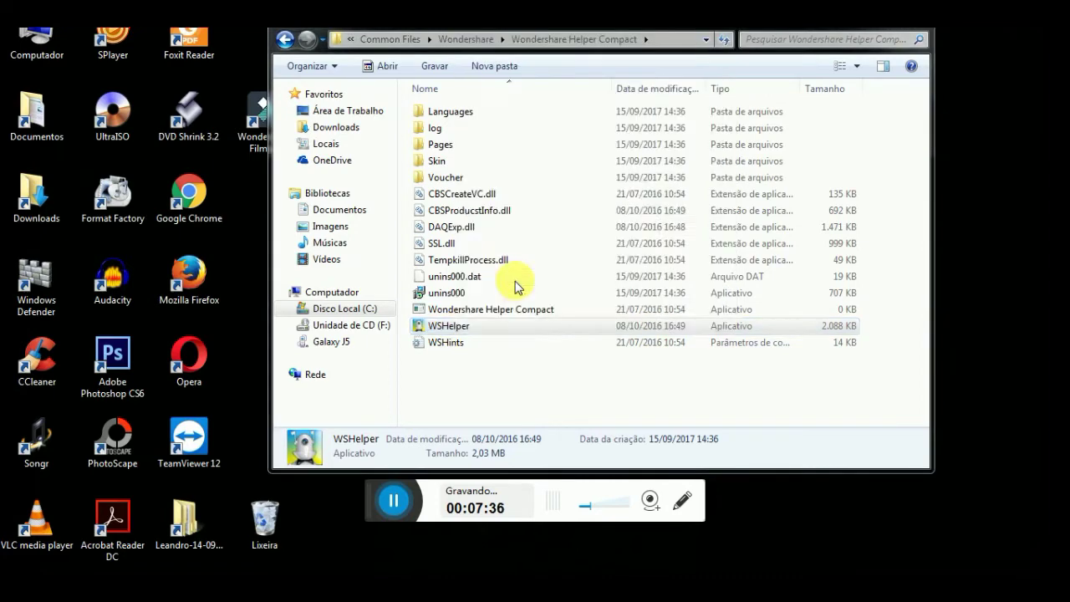
left_click(594, 362)
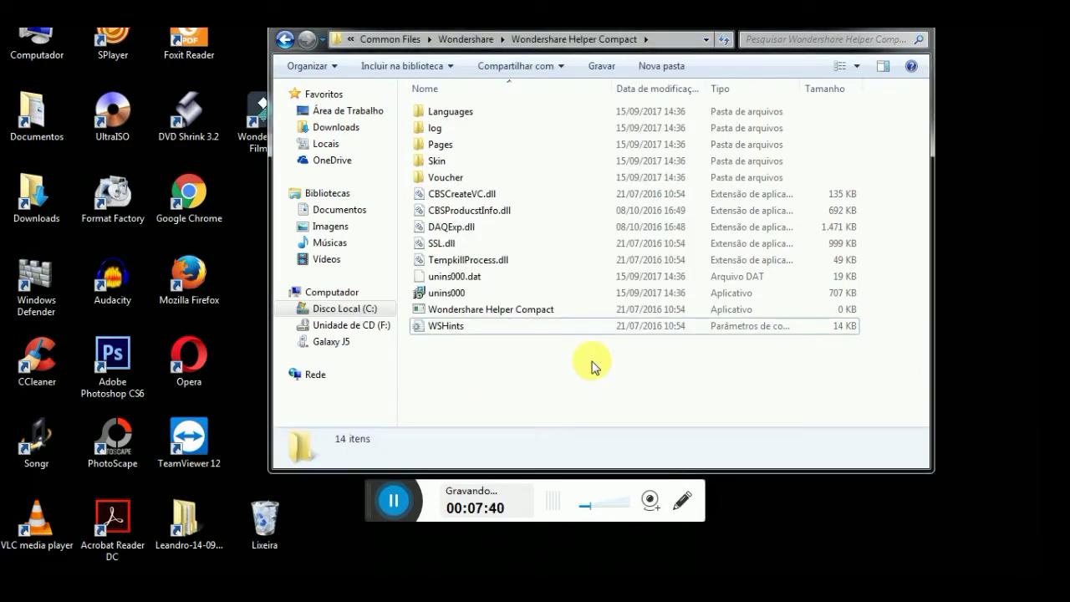
Step: Delete the Wondershare Helper Compact application file from the folder of the same name
left_click(505, 316)
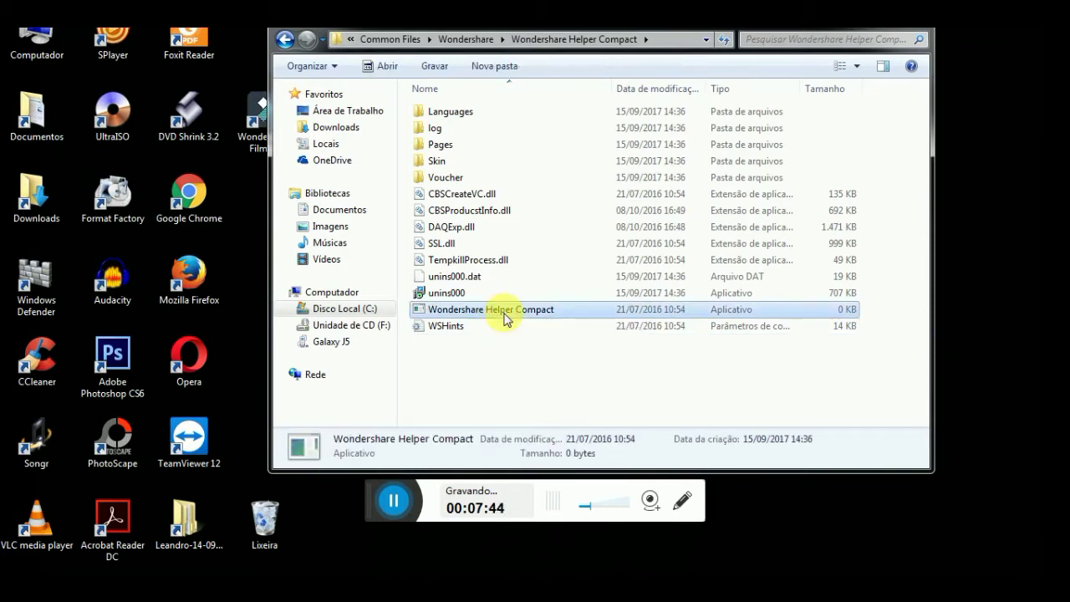
right_click(505, 318)
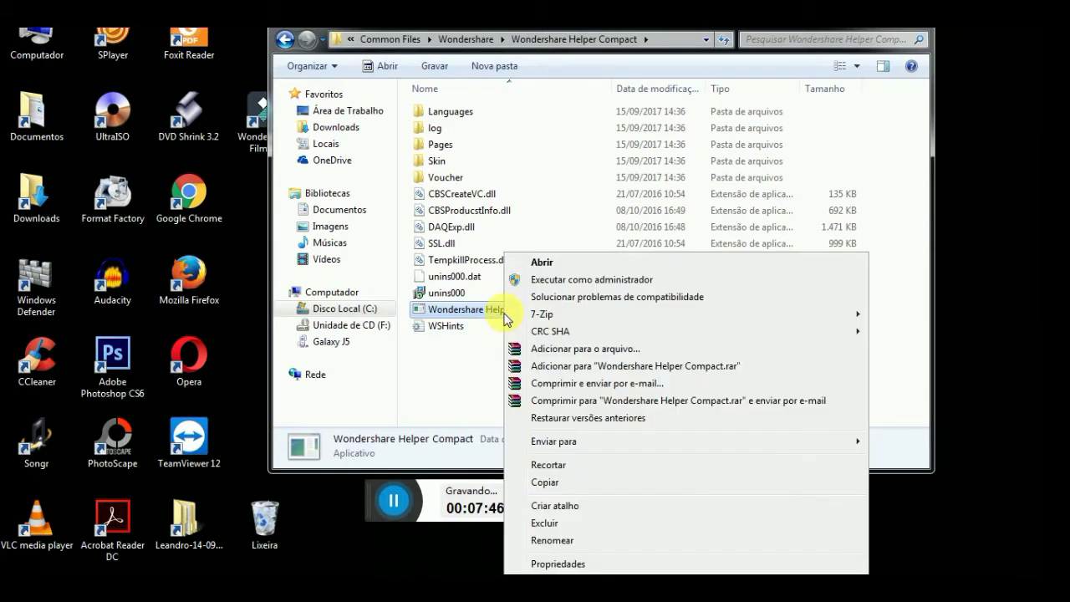
left_click(547, 524)
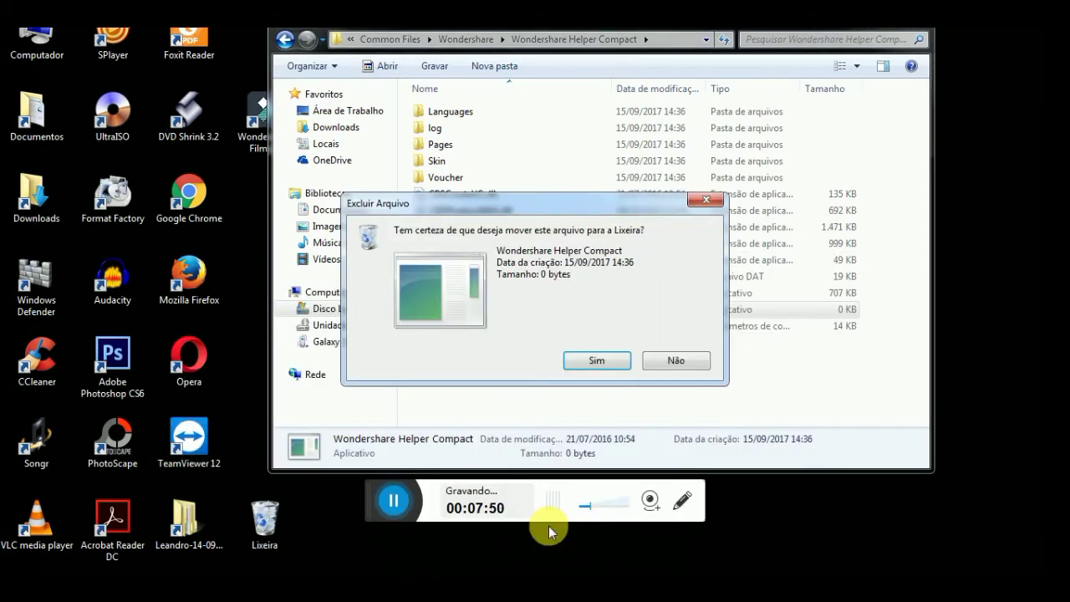
left_click(583, 363)
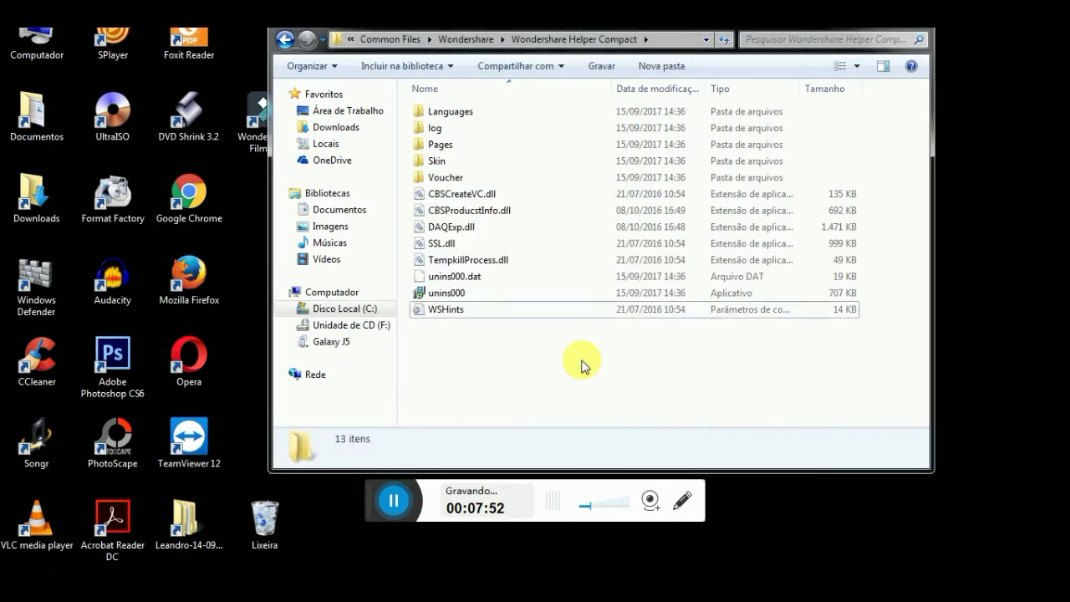
Step: Close the folder window and launch Wondershare Filmora from the desktop
left_click(922, 38)
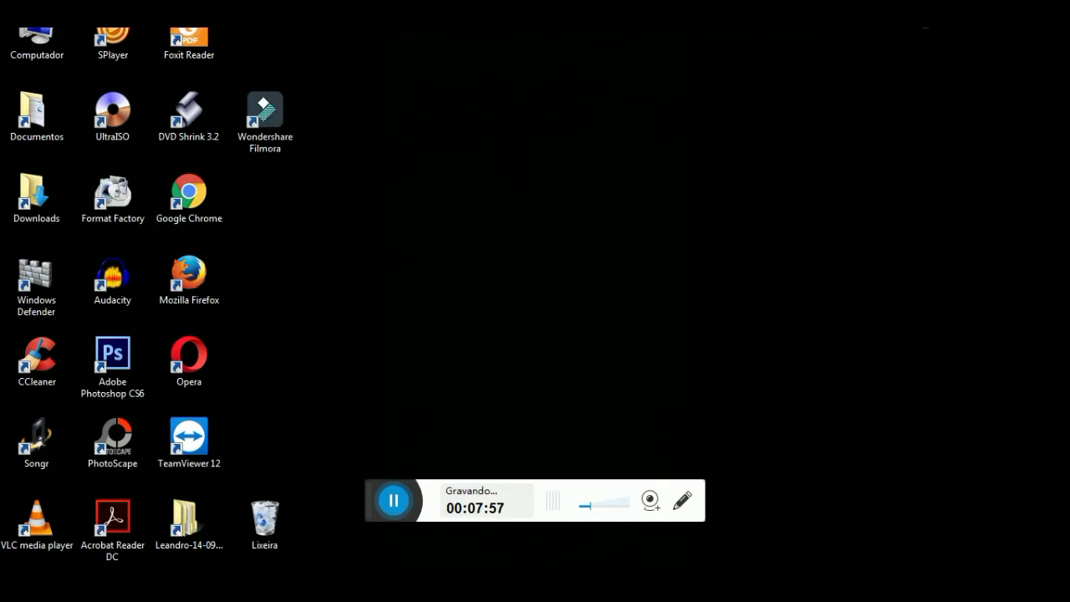
left_click(288, 135)
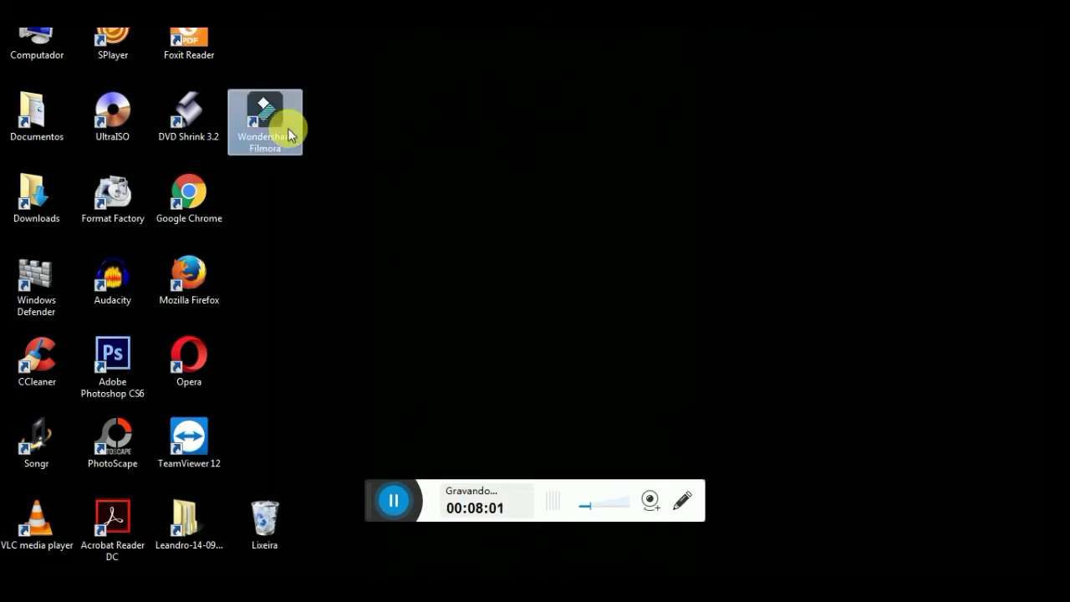
double_click(288, 135)
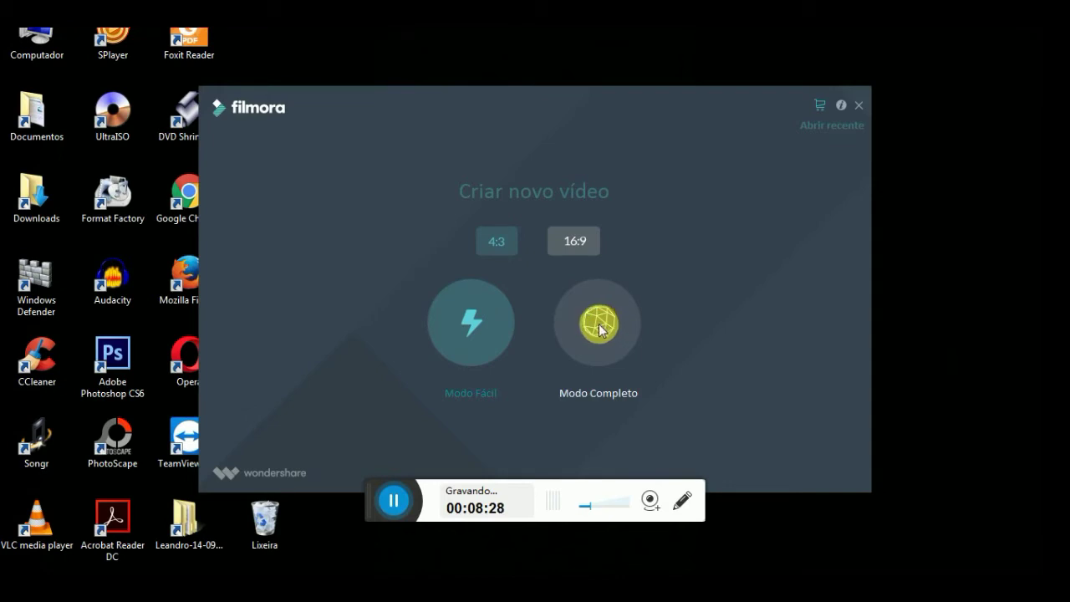
Step: Start a new 16:9 video in full mode (Modo Completo) and dismiss the message center
left_click(599, 328)
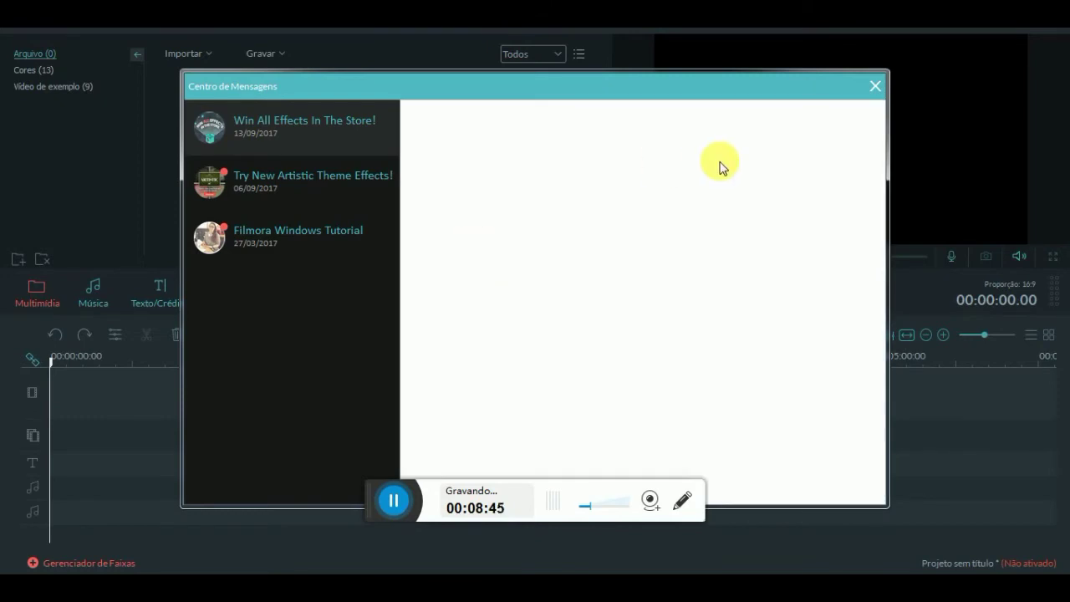
left_click(873, 84)
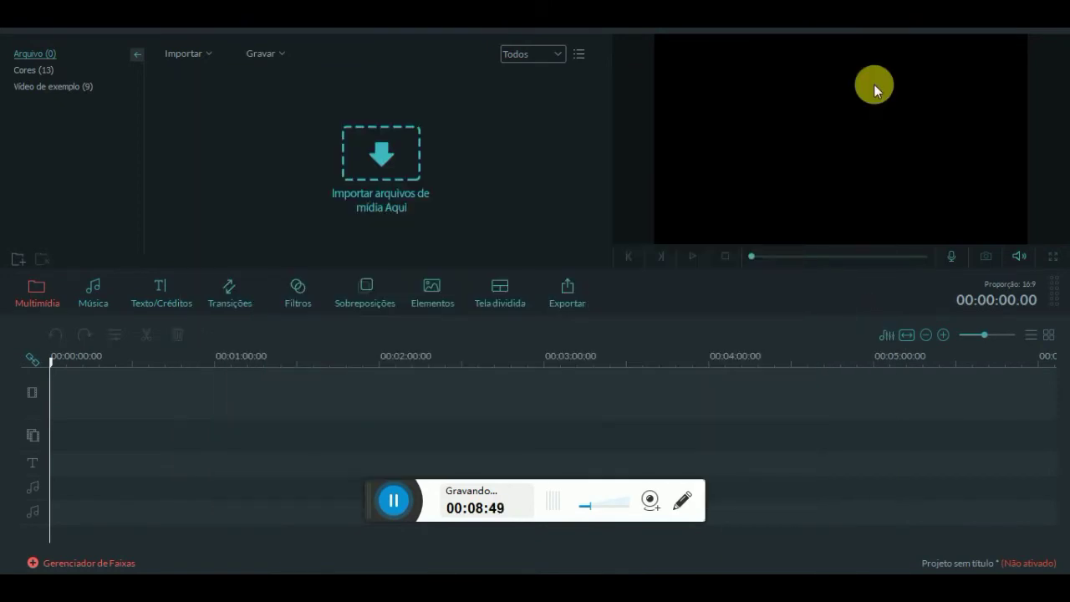
Step: Import the ESTUDIO CROMAKEY video from the Músicas library into the project's media
left_click(209, 55)
left_click(208, 71)
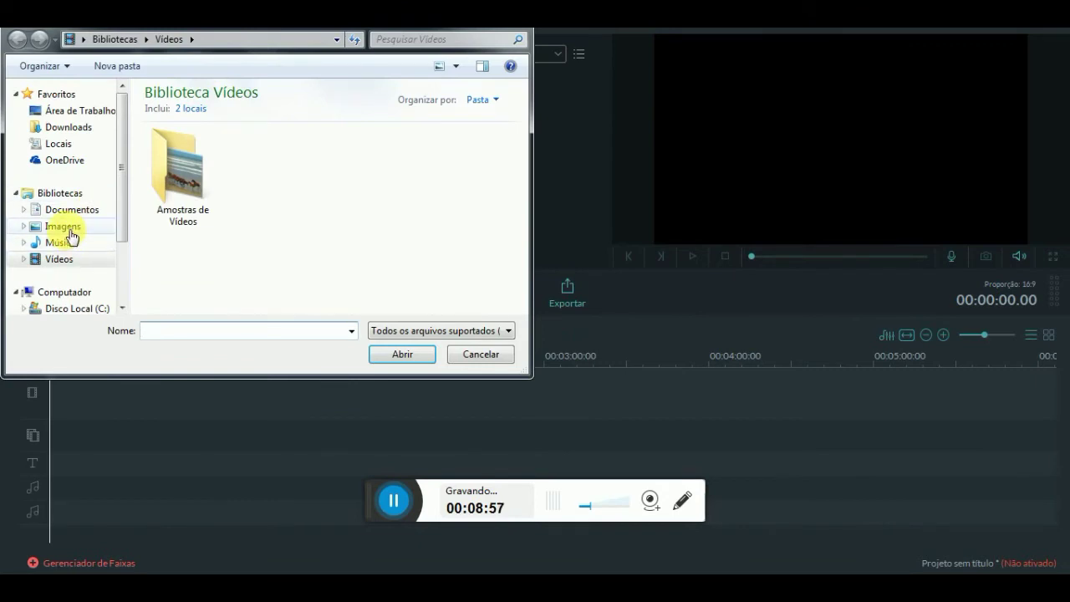
left_click(72, 246)
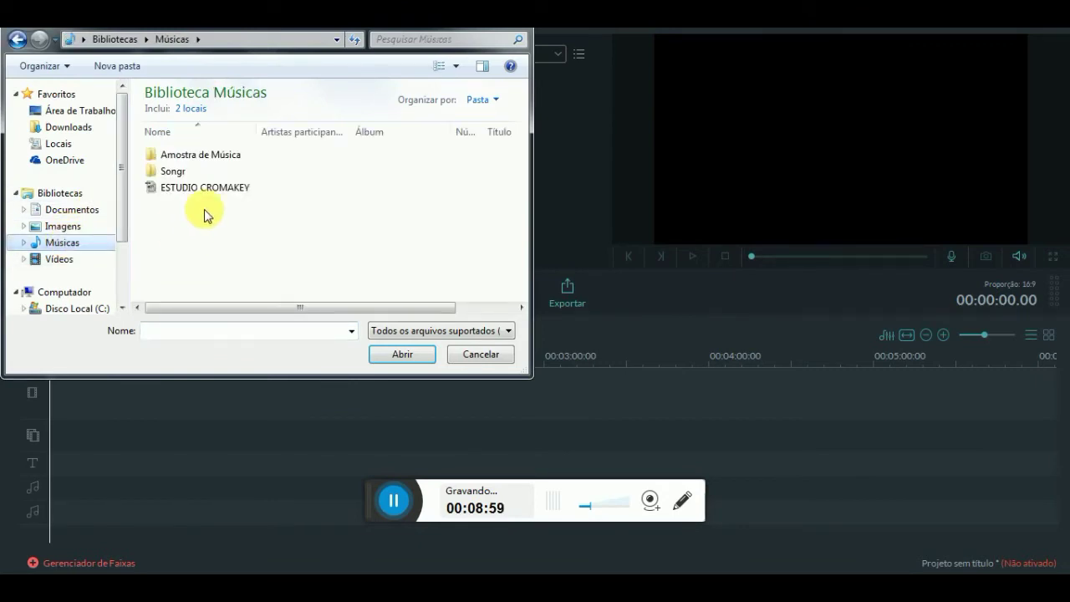
left_click(226, 192)
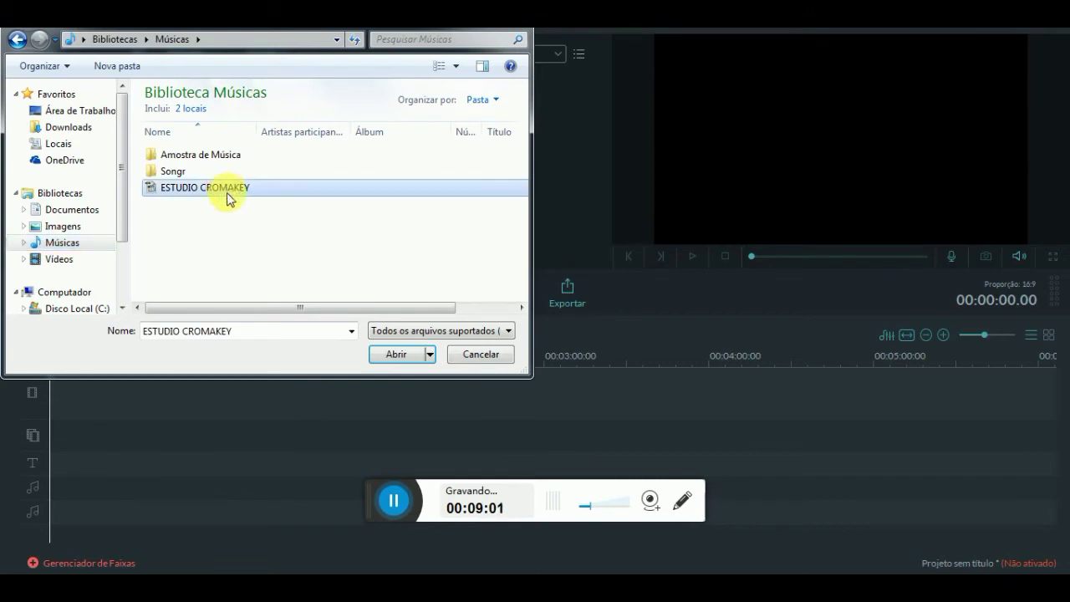
left_click(392, 353)
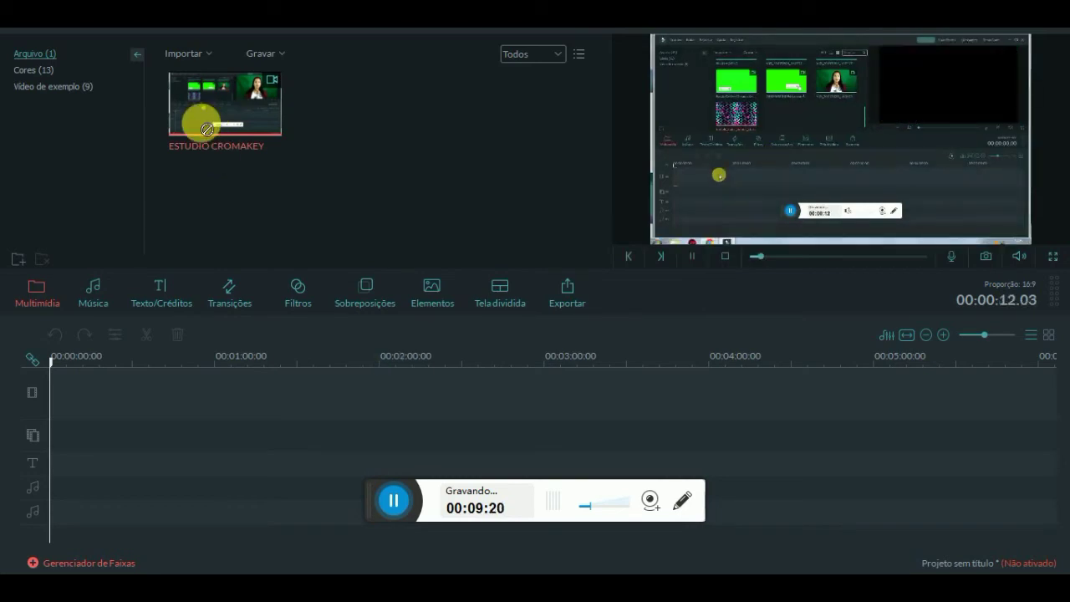
Step: Place the ESTUDIO CROMAKEY clip at the start of the video track and trim its end to about 1 minute 8 seconds
left_click_drag(159, 422, 68, 389)
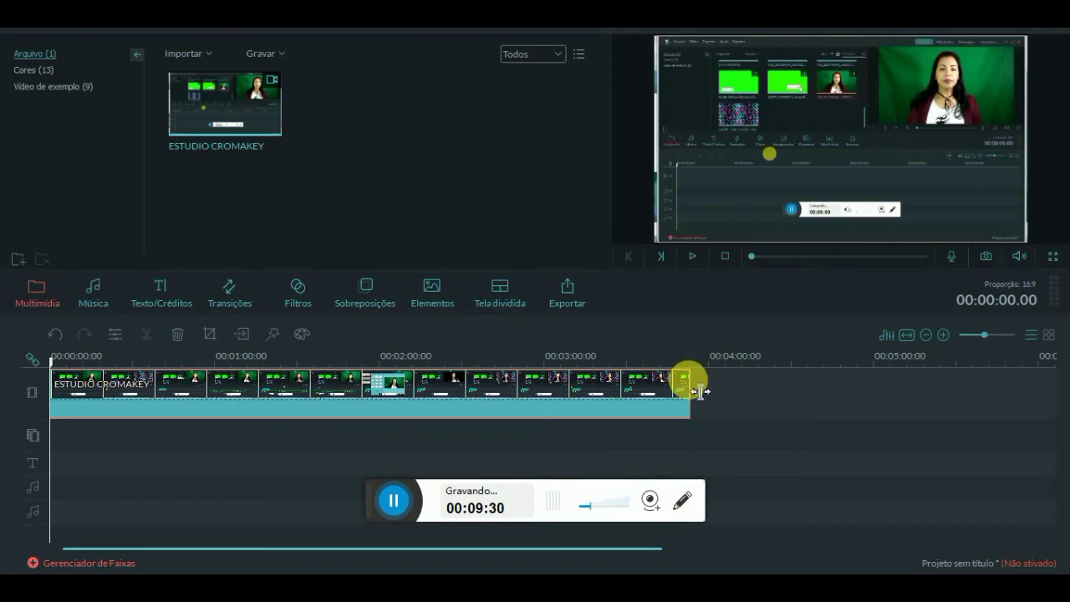
left_click_drag(690, 382, 246, 380)
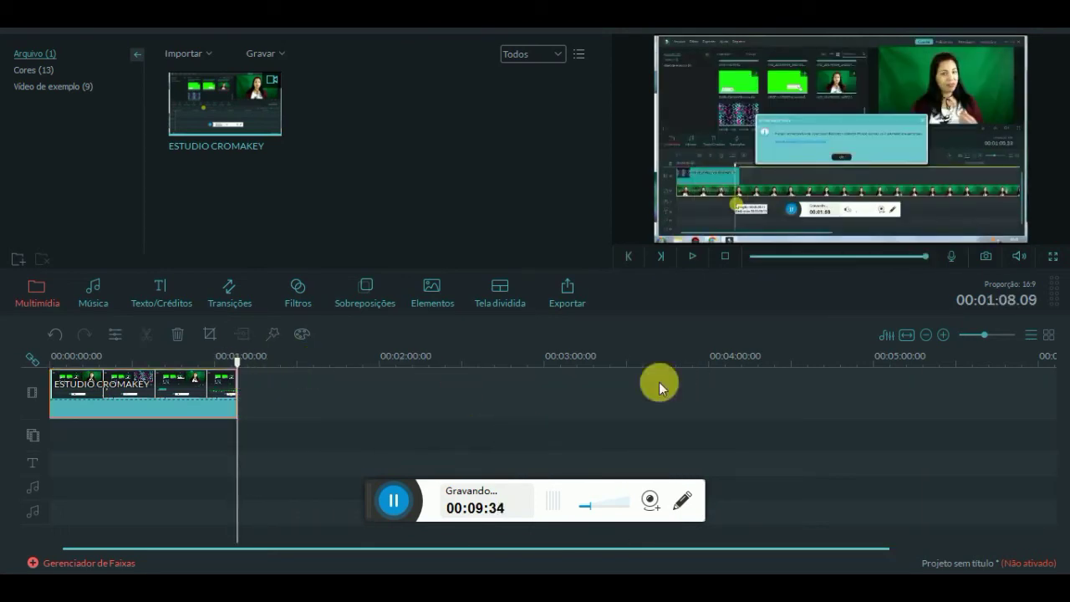
Step: Export the project as a WMV video named Filmora, keeping the default save folder and 1280*720 resolution
left_click(565, 292)
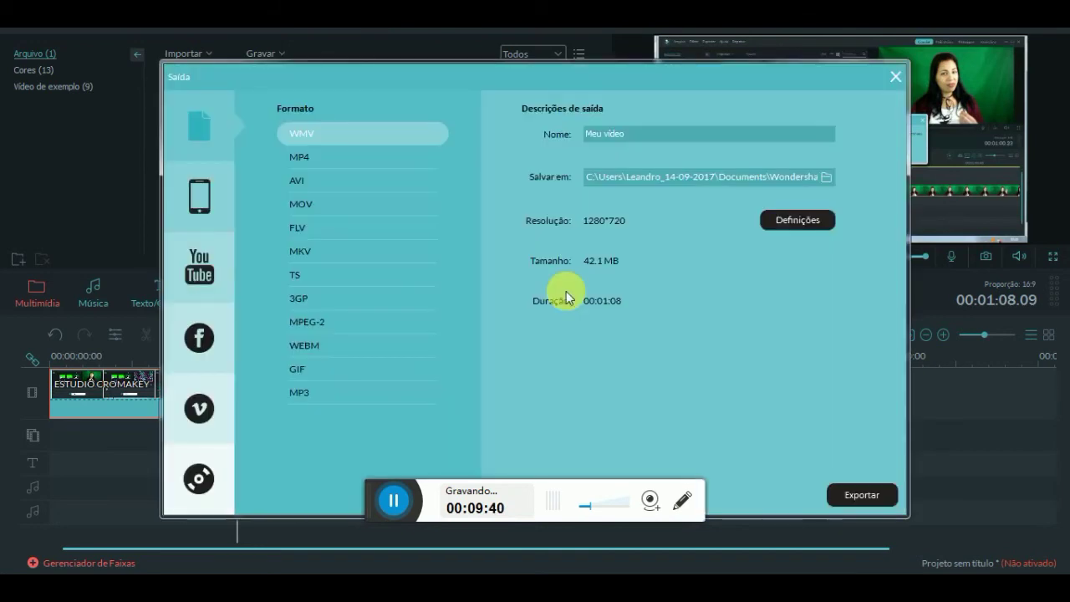
left_click(647, 137)
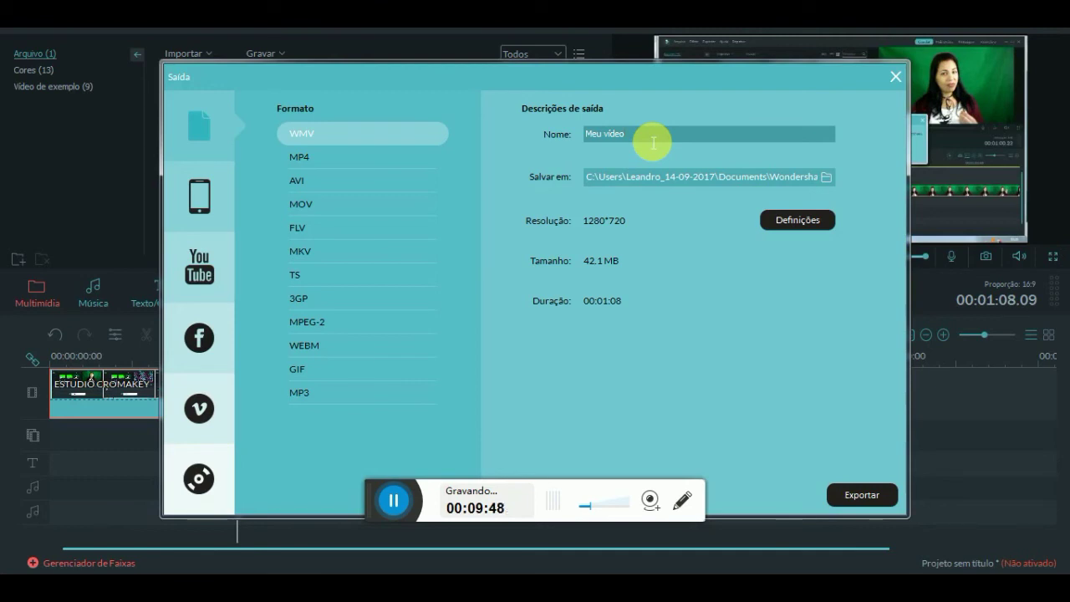
key("BackSpace")
key("BackSpace")
key("BackSpace")
key("BackSpace")
key("BackSpace")
key("BackSpace")
key("BackSpace")
key("BackSpace")
type("Filmora")
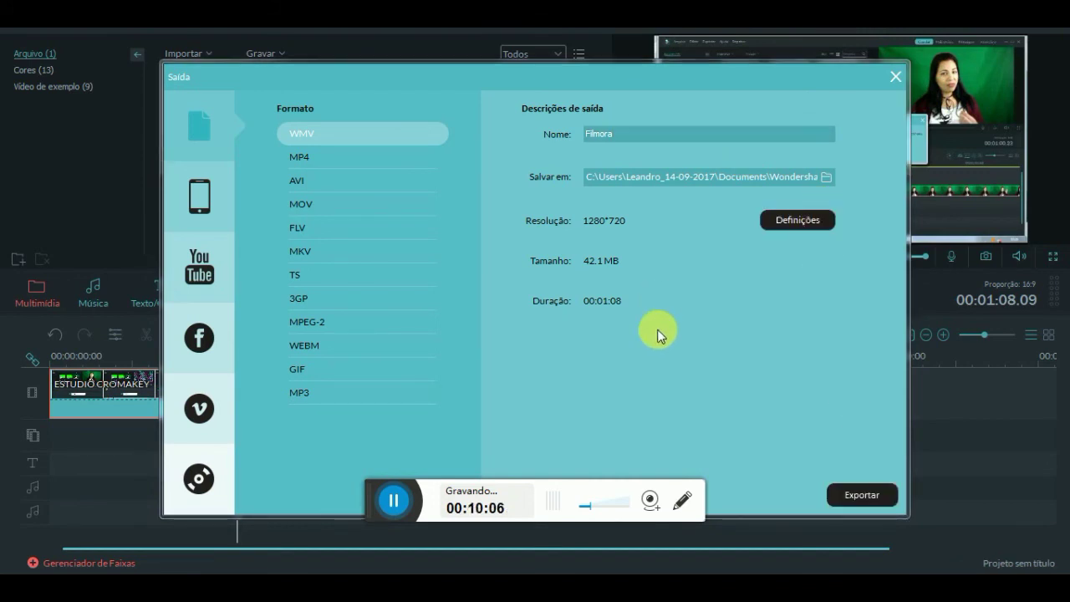
left_click(863, 498)
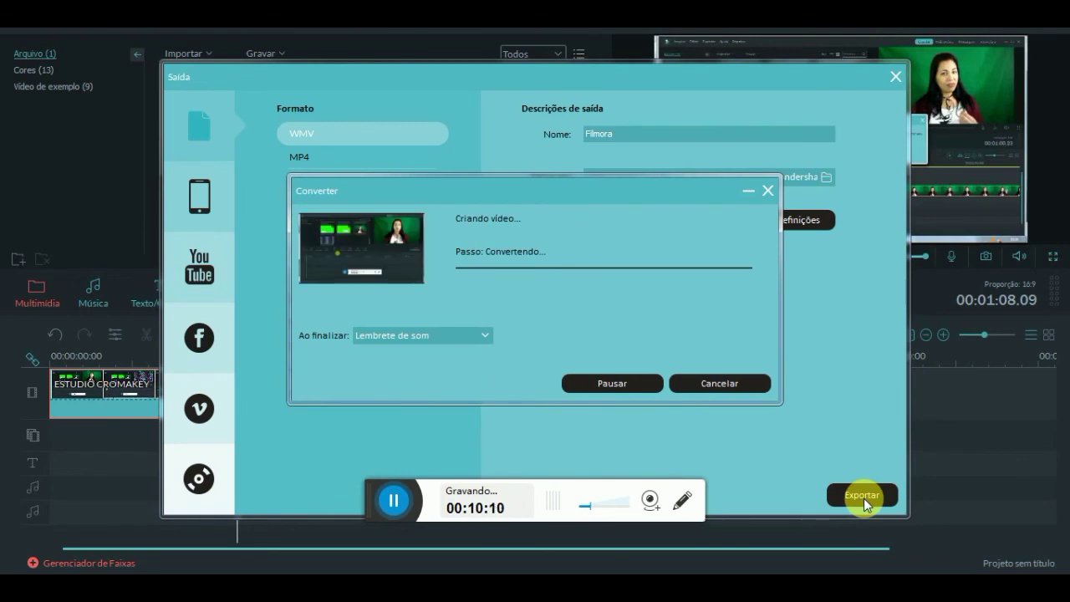